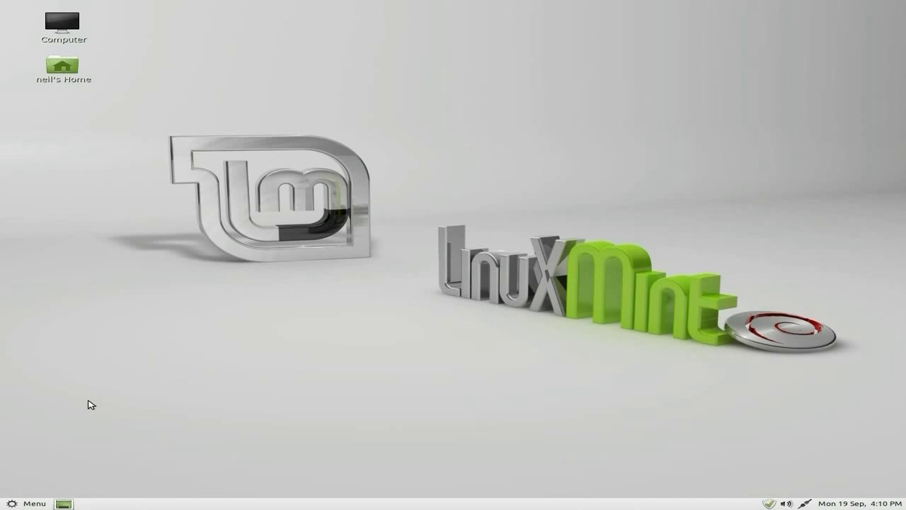
Check the CPU, memory and network usage in System Monitor and close it.
left_click(32, 503)
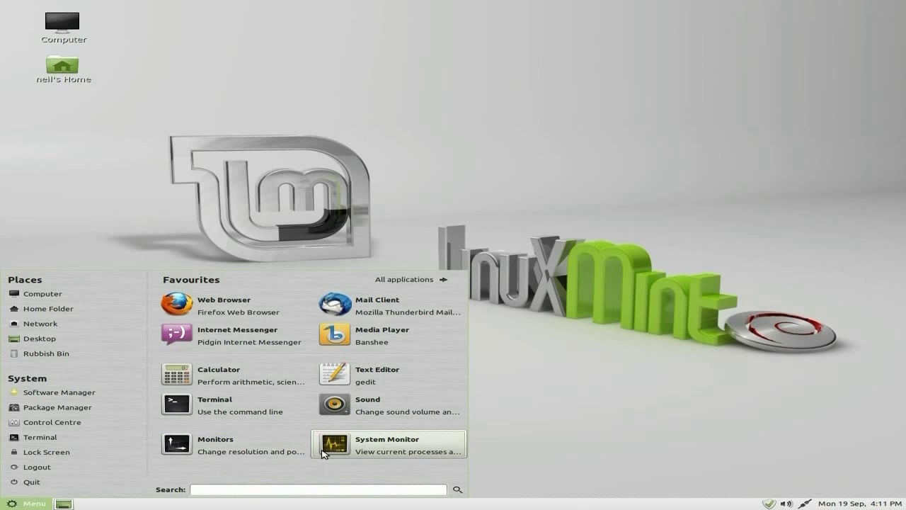
left_click(345, 450)
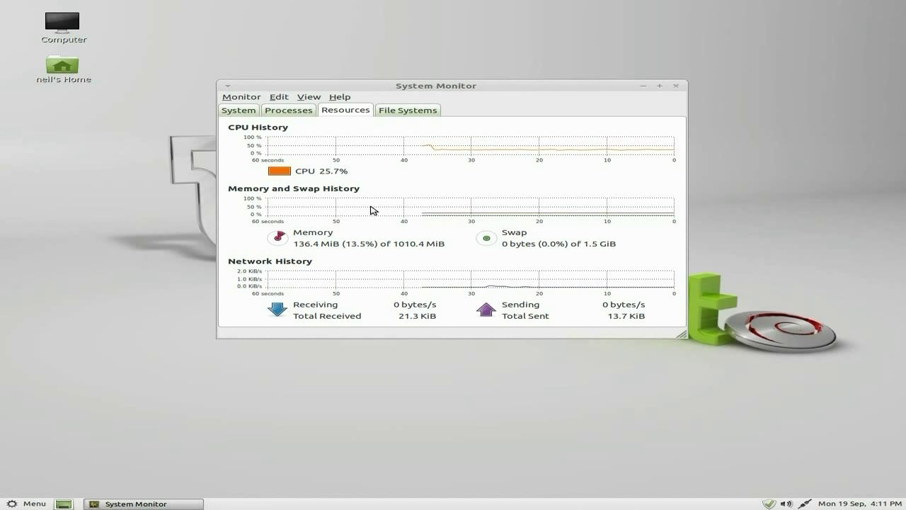
left_click(676, 86)
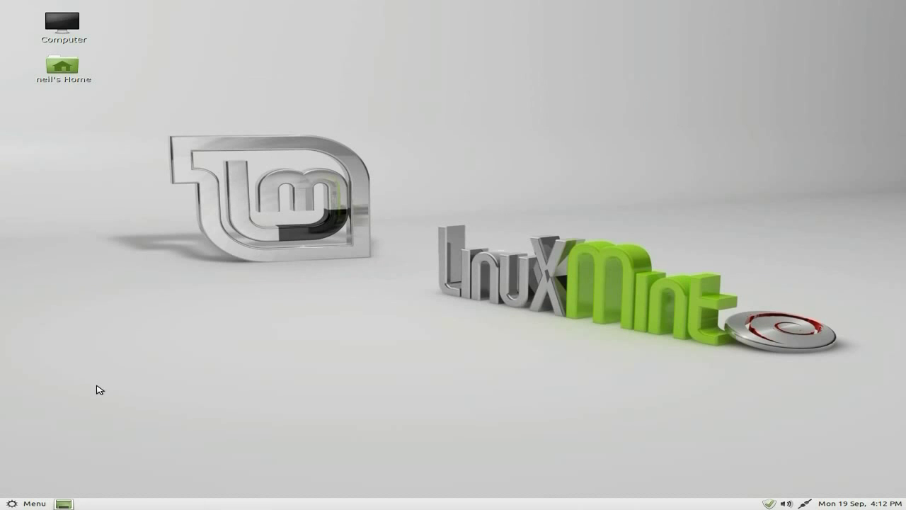
Show all applications and look through the Accessories category.
left_click(31, 503)
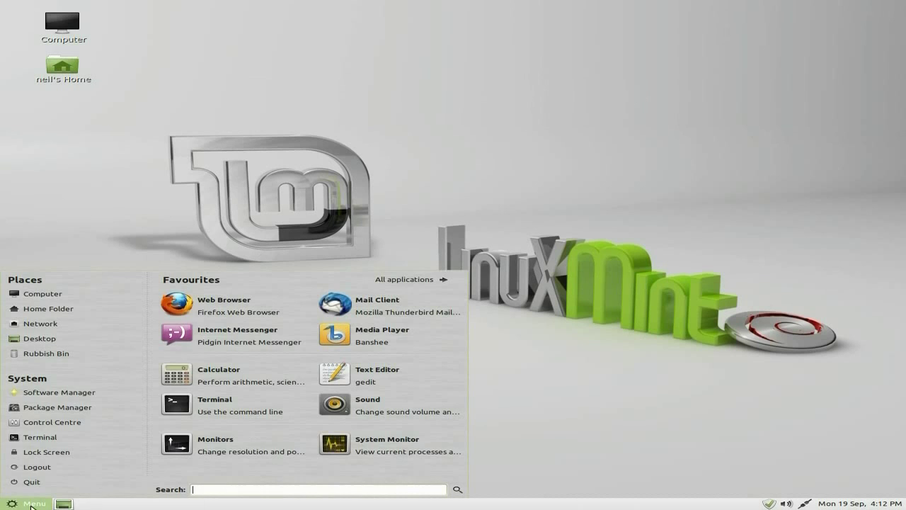
left_click(387, 282)
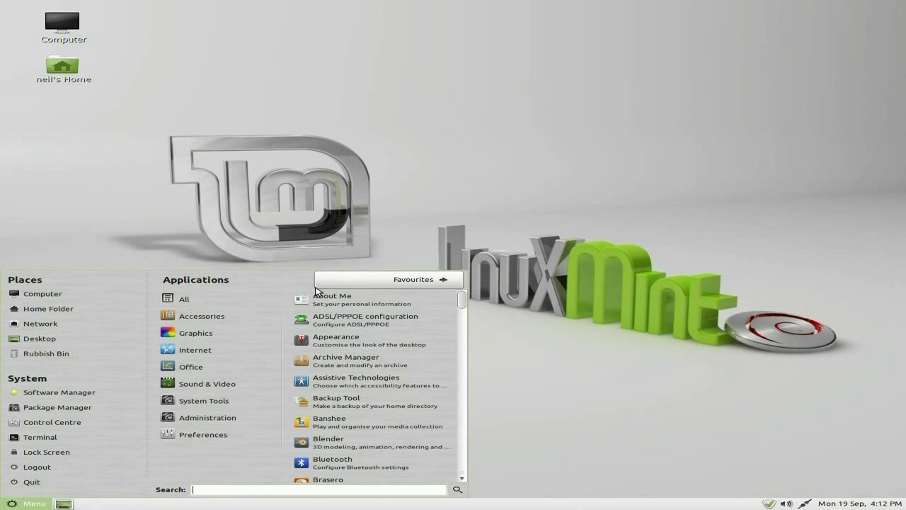
left_click(223, 318)
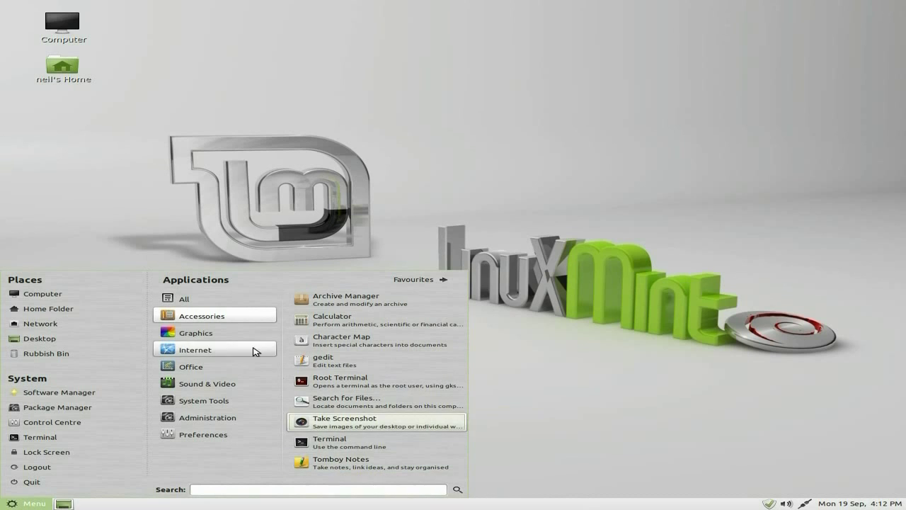
Launch Blender from the Graphics category to view its start screen, and close it.
mouse_move(224, 334)
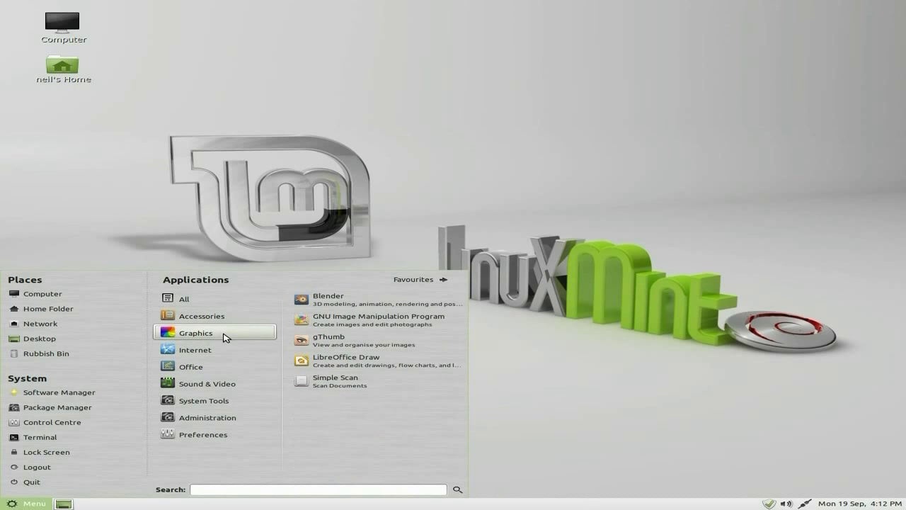
left_click(366, 305)
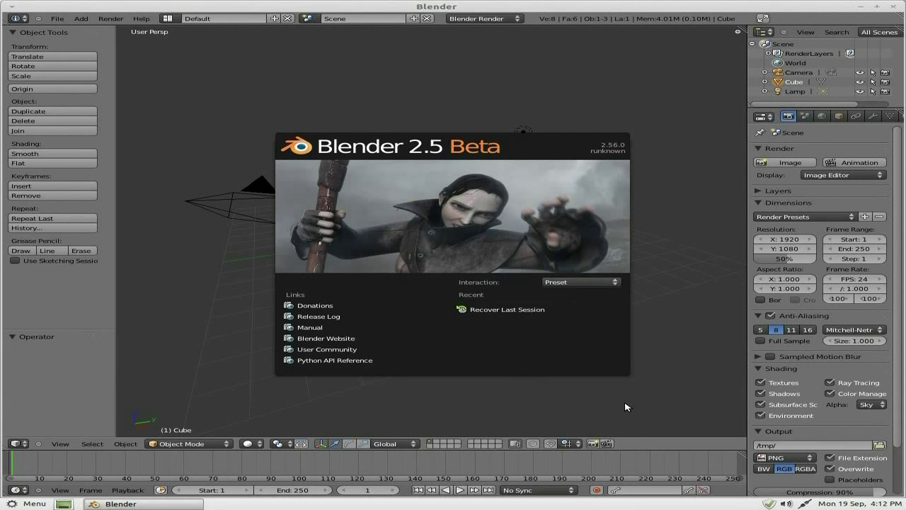
left_click(894, 7)
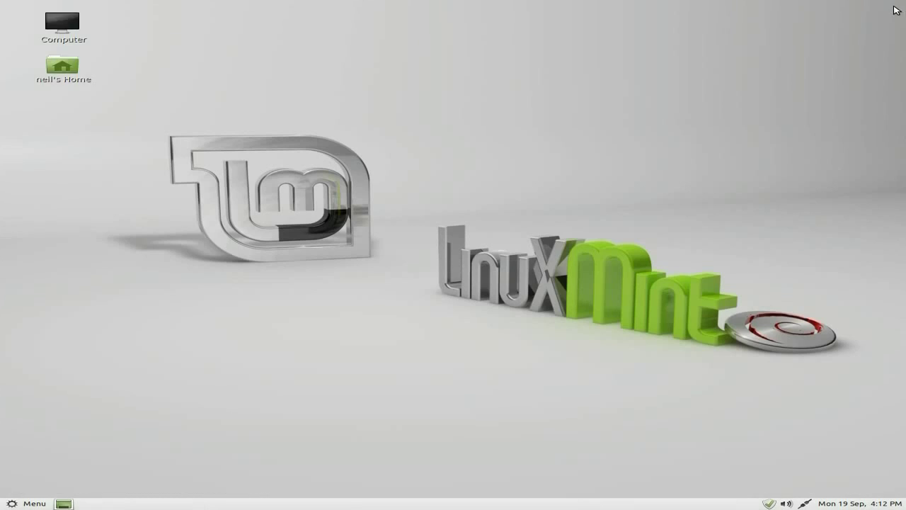
Look through the installed Graphics, Internet, Office, Sound & Video and System Tools applications.
left_click(21, 501)
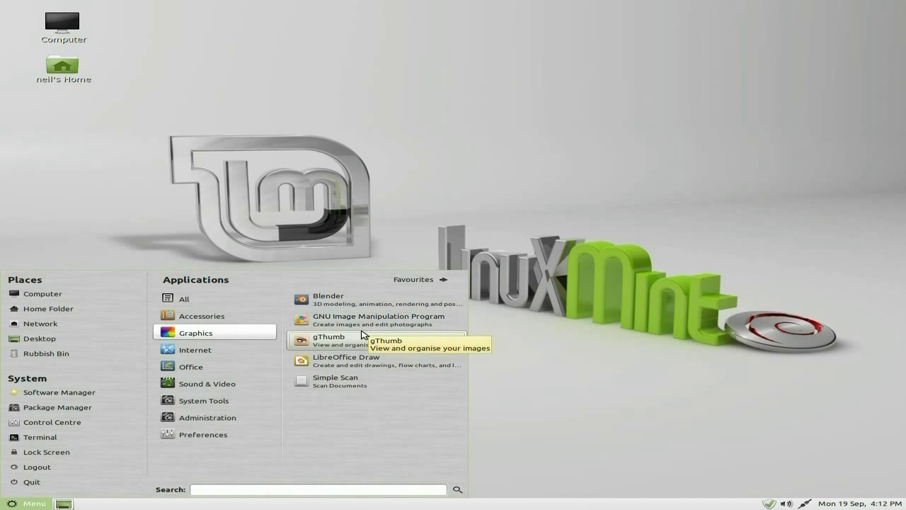
left_click(236, 351)
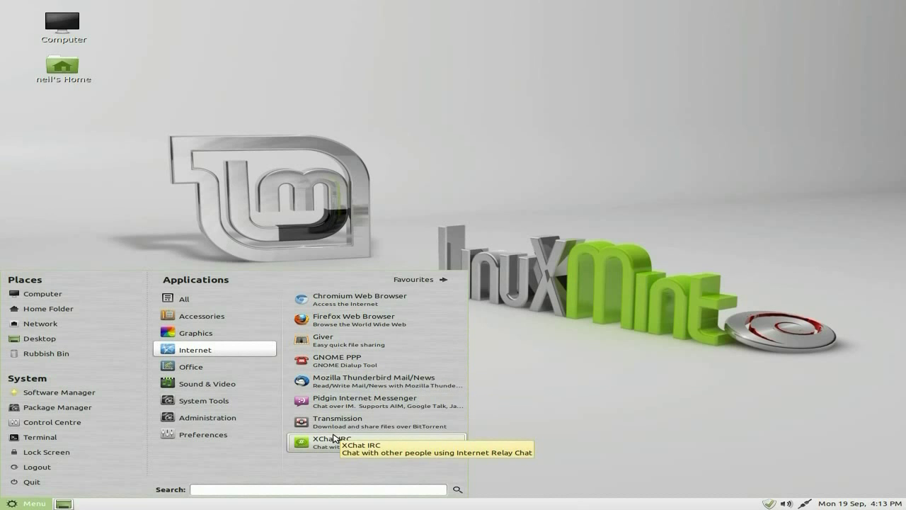
mouse_move(207, 366)
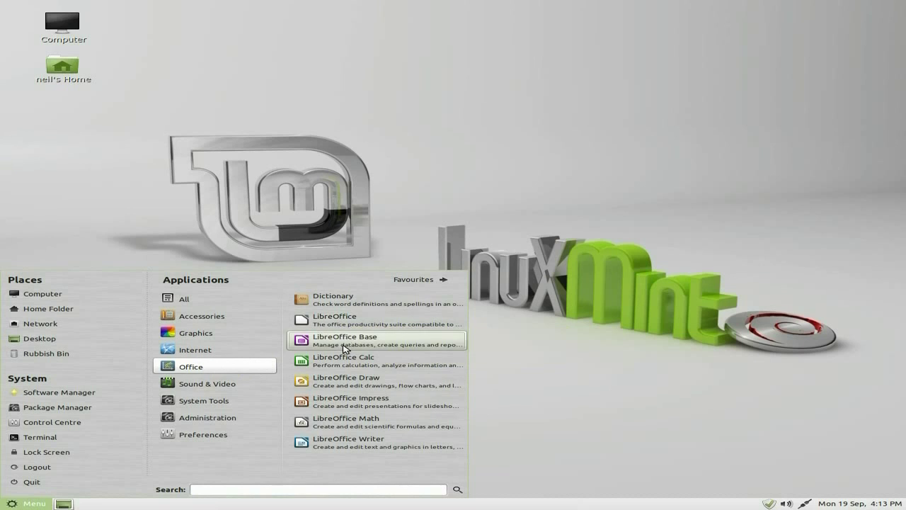
mouse_move(233, 388)
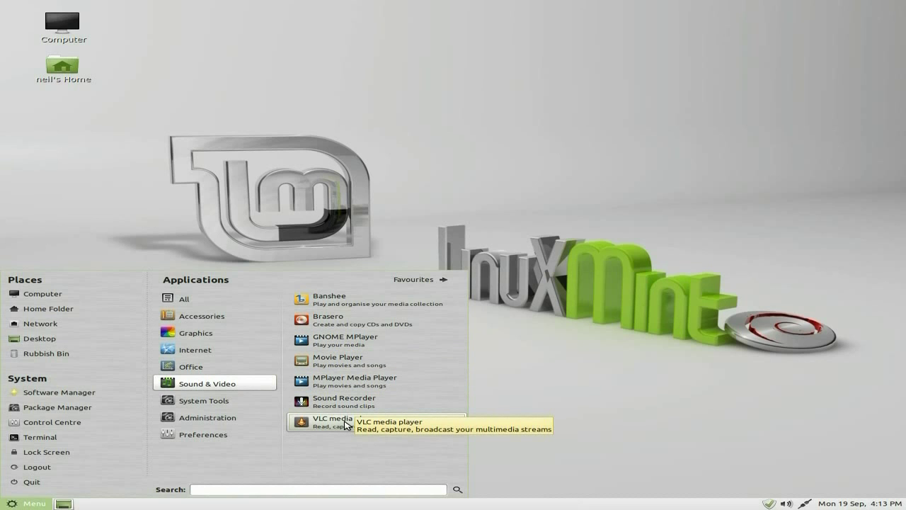
mouse_move(204, 401)
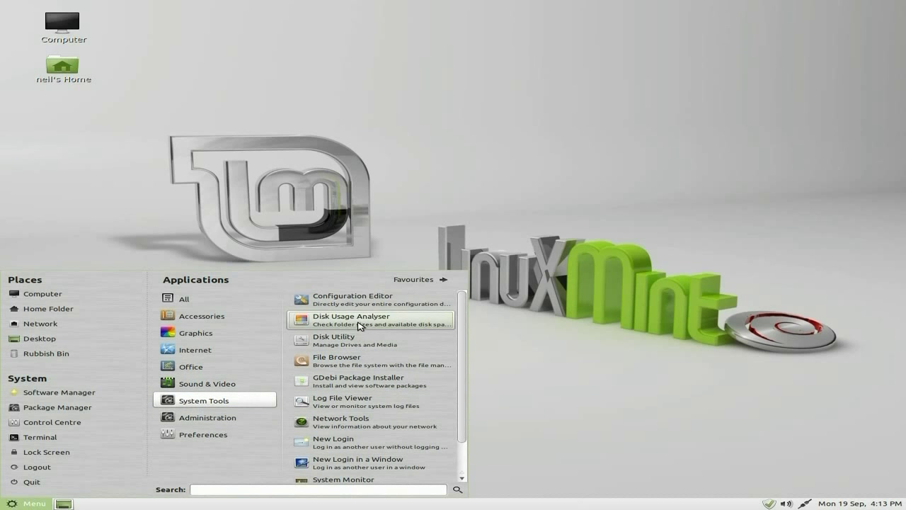
scroll(363, 398, "down", 2)
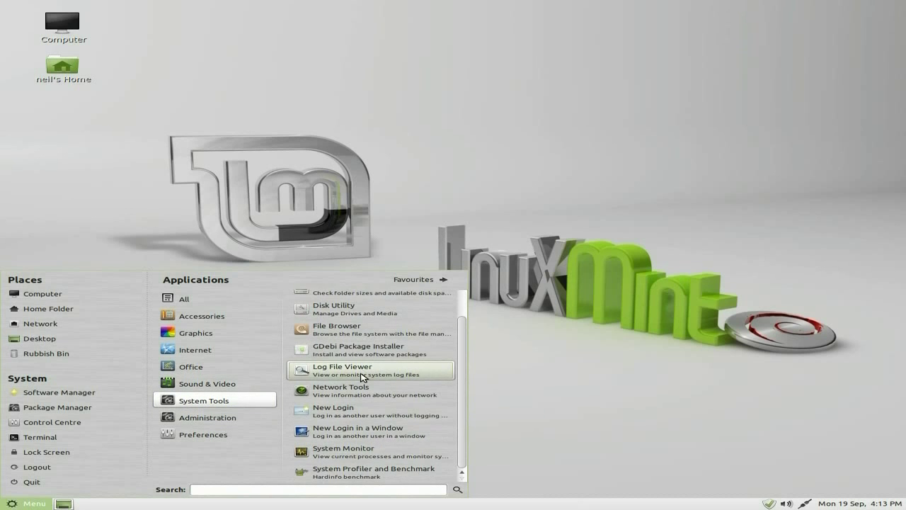
Look through the applications in the Administration and Preferences categories and dismiss the application list.
mouse_move(222, 416)
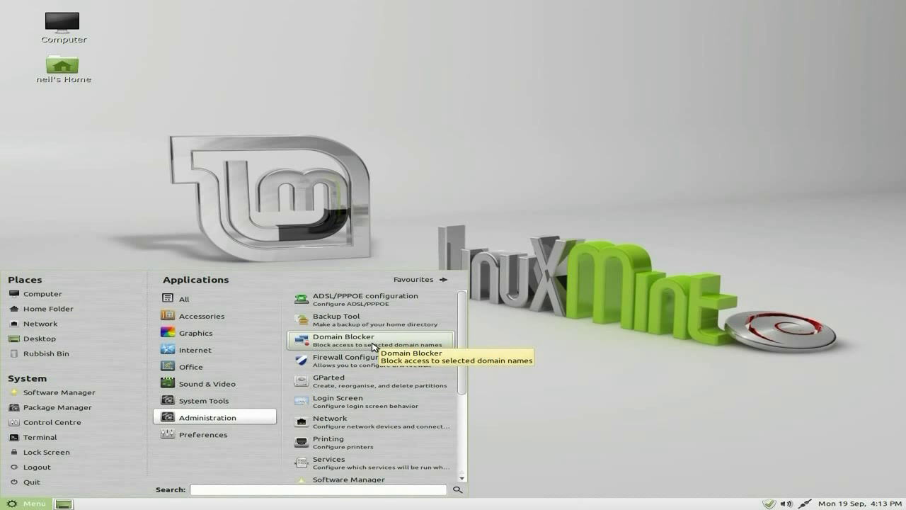
scroll(373, 346, "down", 1)
scroll(373, 347, "down", 5)
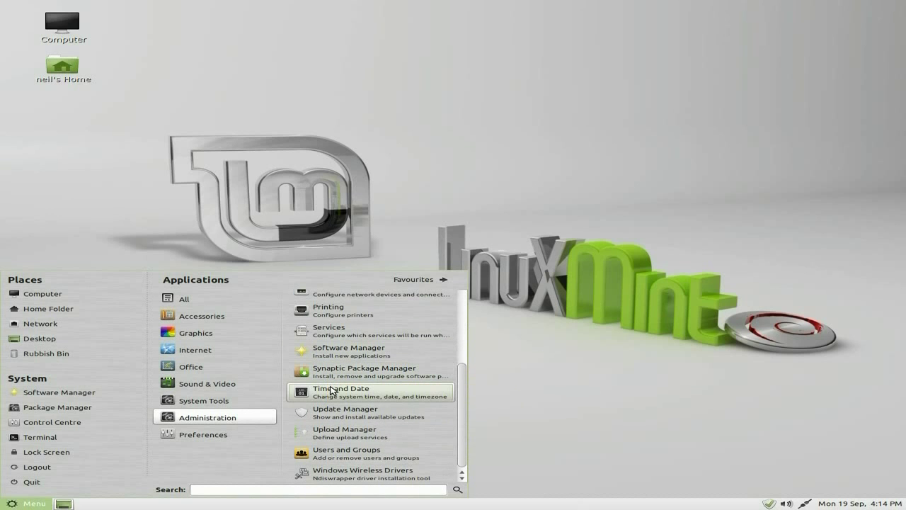
mouse_move(219, 434)
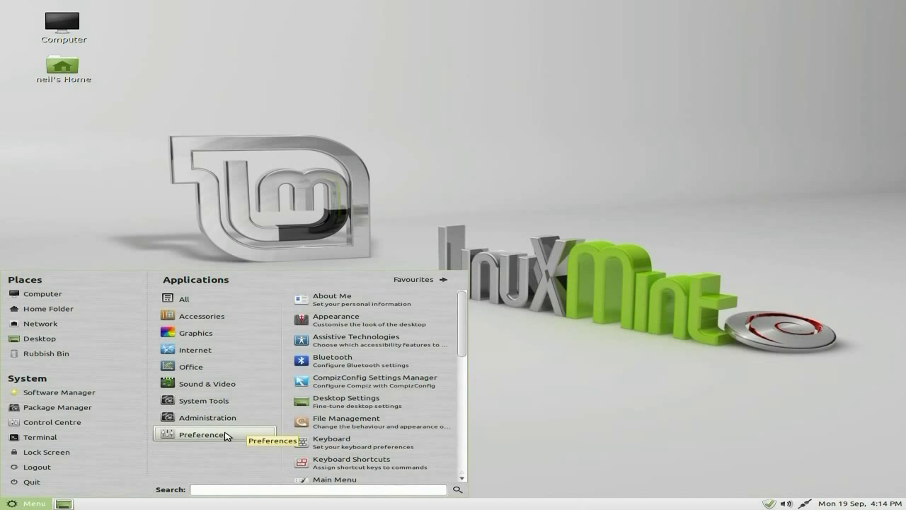
scroll(378, 383, "down", 1)
scroll(378, 383, "down", 5)
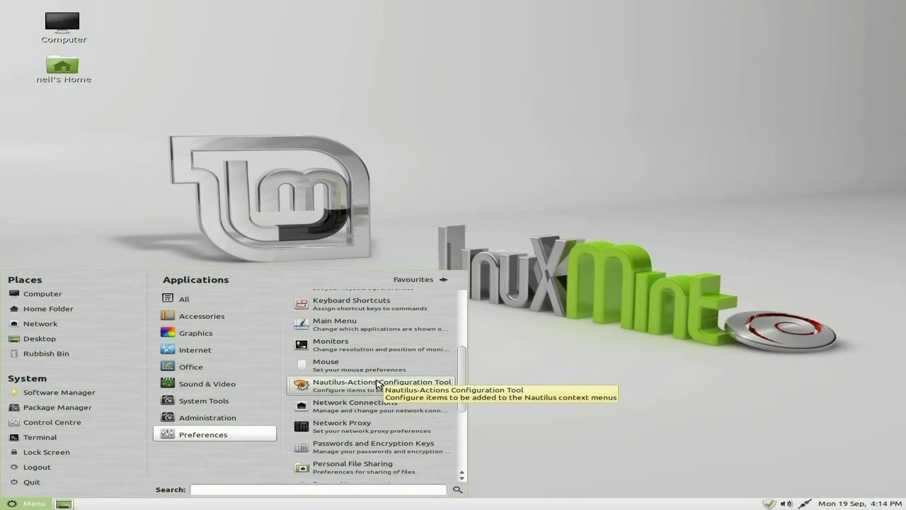
left_click(558, 324)
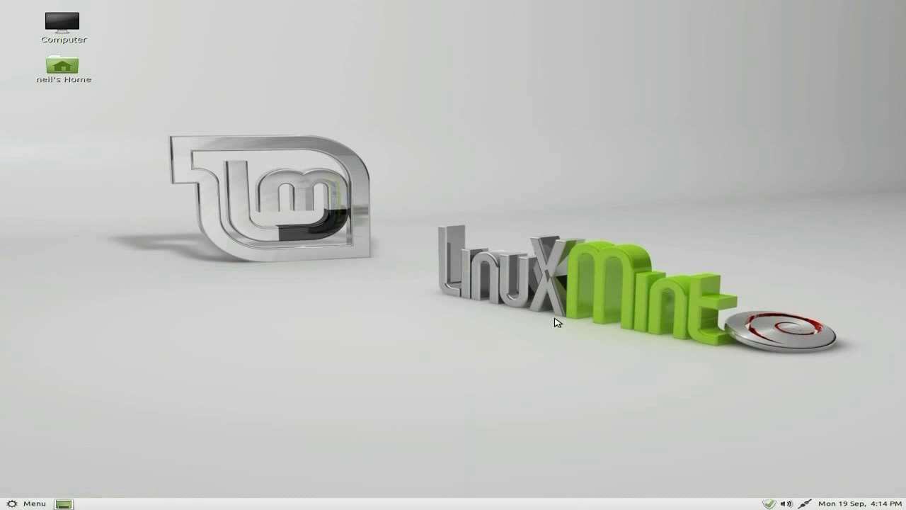
Launch the Firefox web browser from the favourites and maximize its window.
left_click(35, 503)
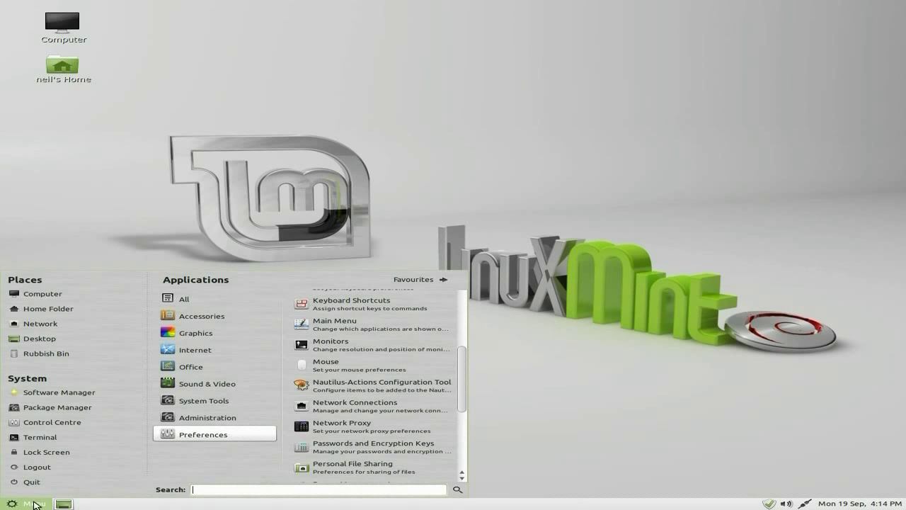
left_click(421, 279)
left_click(216, 313)
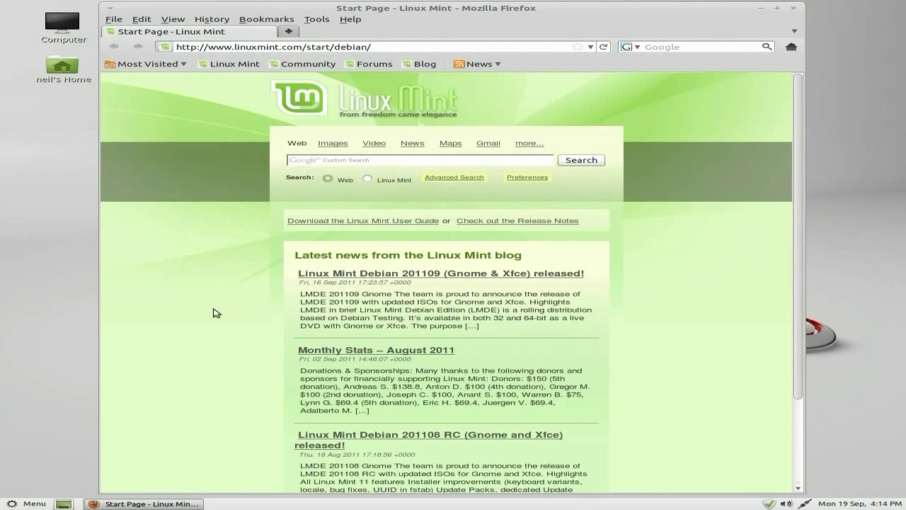
left_click(777, 9)
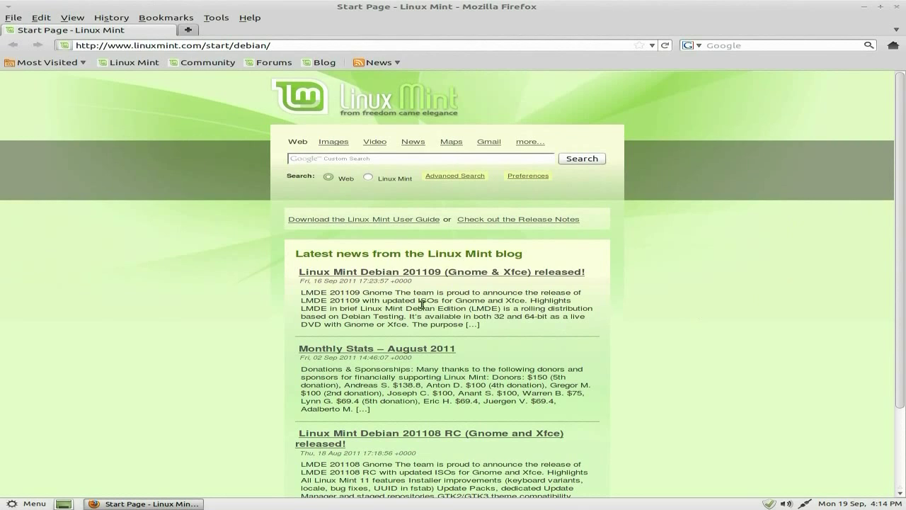
Look through the Linux Mint start page with the latest blog news and close the browser.
scroll(695, 277, "down", 1)
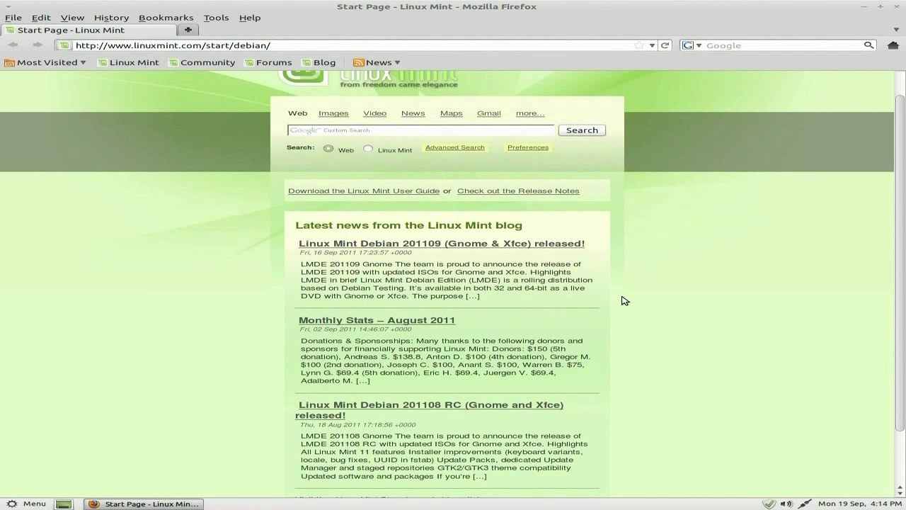
scroll(669, 286, "down", 1)
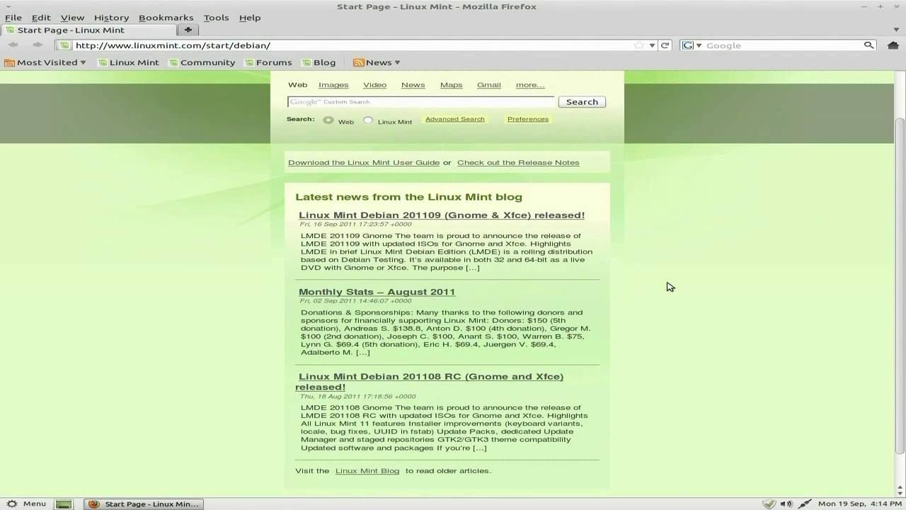
scroll(669, 286, "down", 1)
scroll(669, 286, "up", 3)
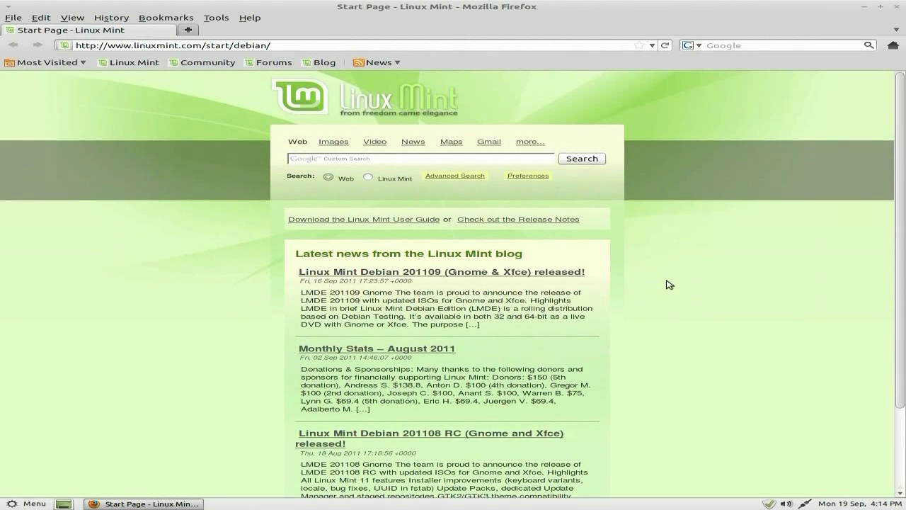
left_click(897, 7)
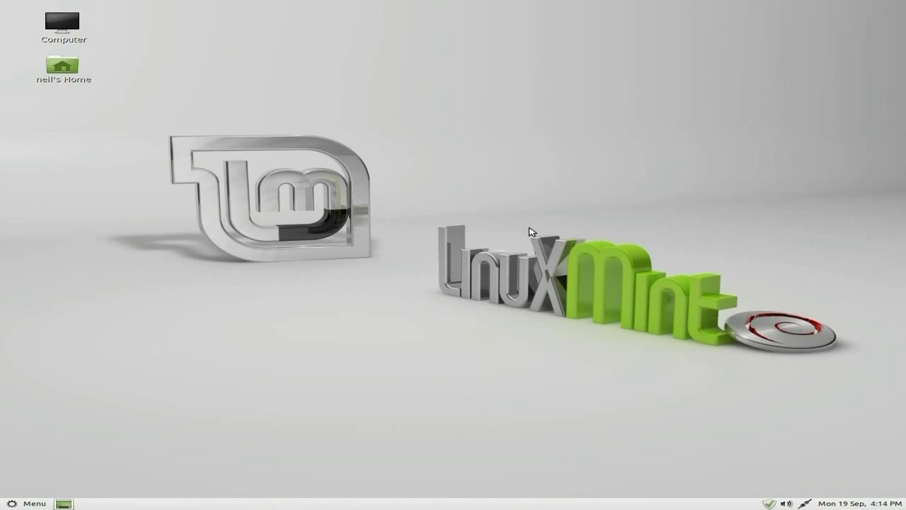
Open Software Manager and list the packages in the Sound and video category.
left_click(17, 504)
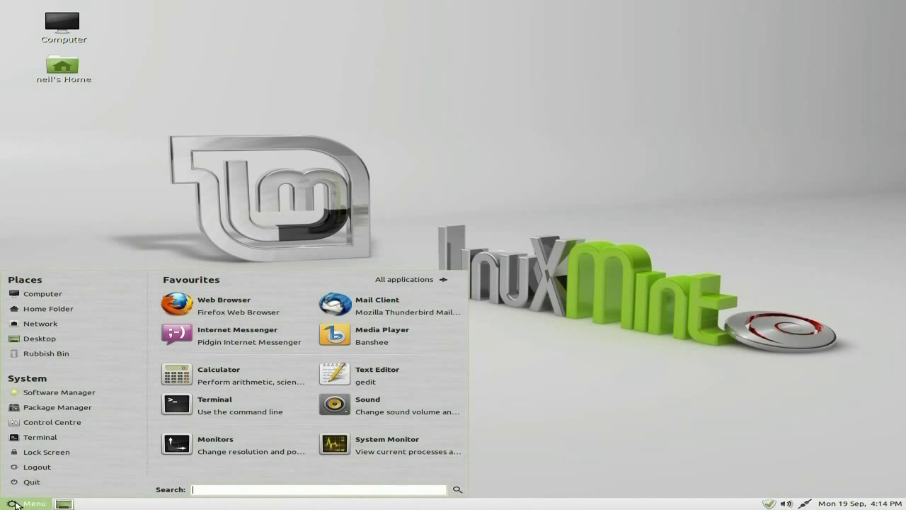
left_click(65, 398)
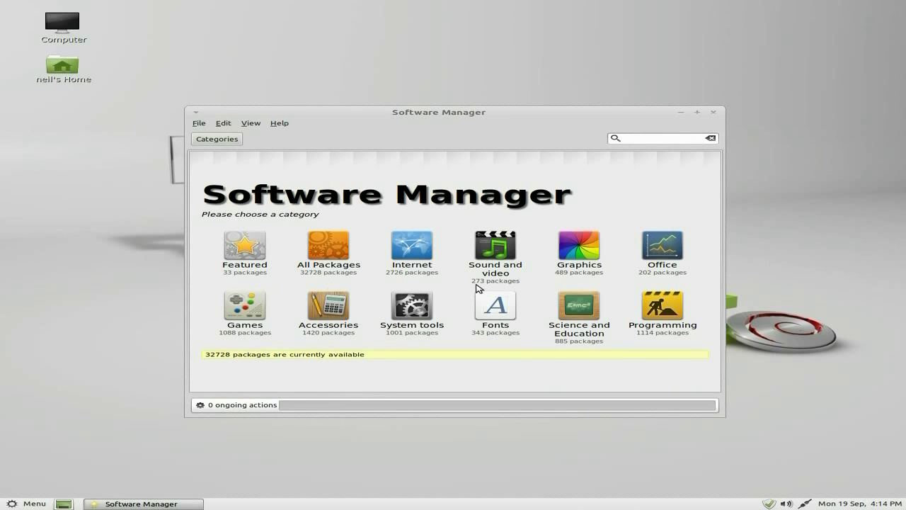
left_click(499, 247)
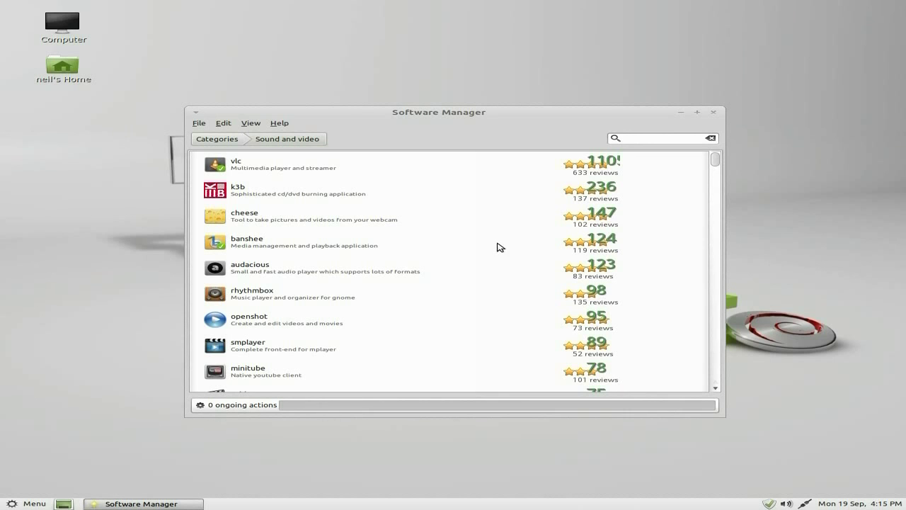
Browse the Sound and video packages and view the avidemux details page in a maximized window.
left_click(269, 325)
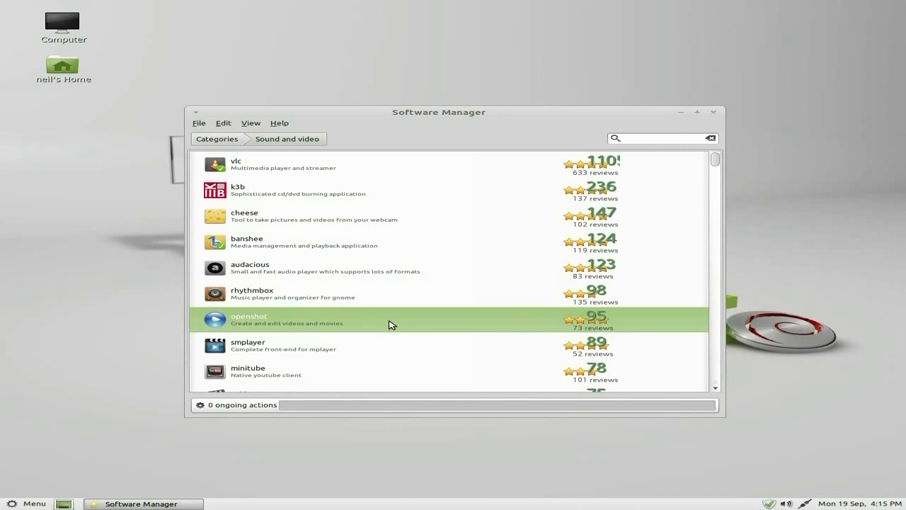
scroll(391, 324, "down", 5)
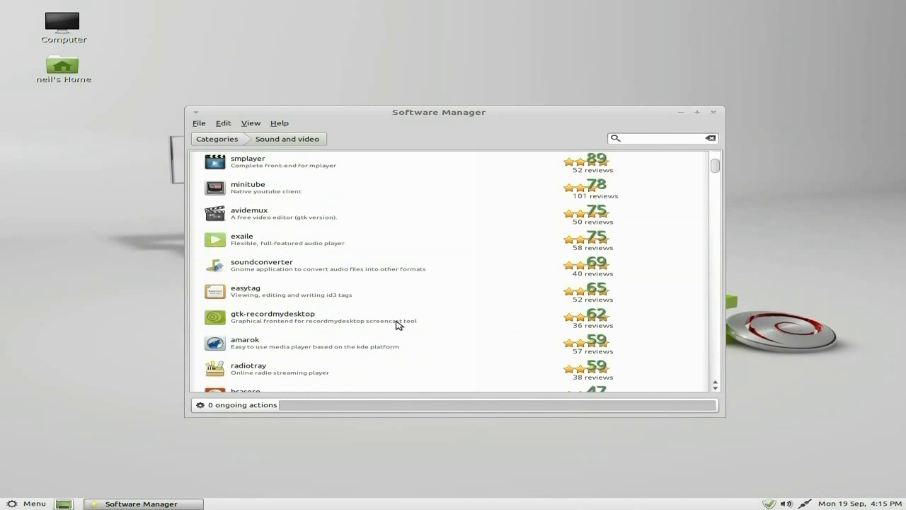
scroll(396, 324, "down", 1)
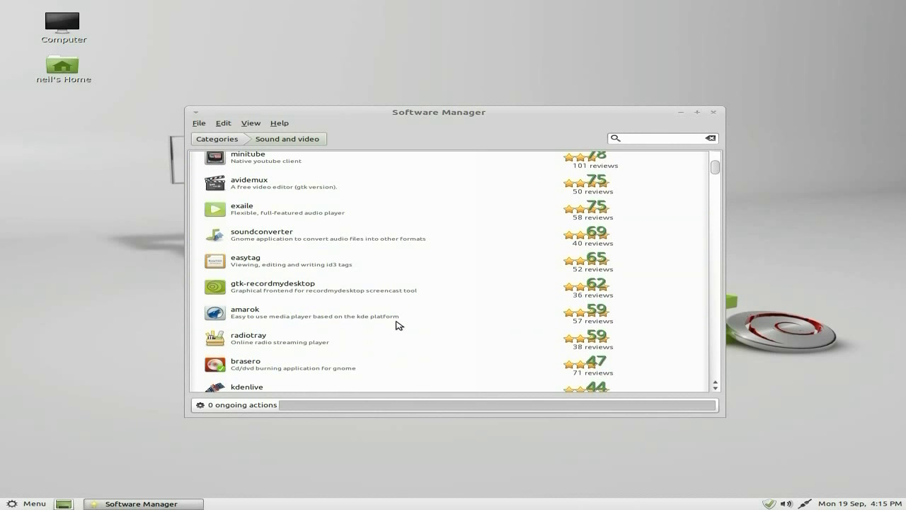
left_click(271, 188)
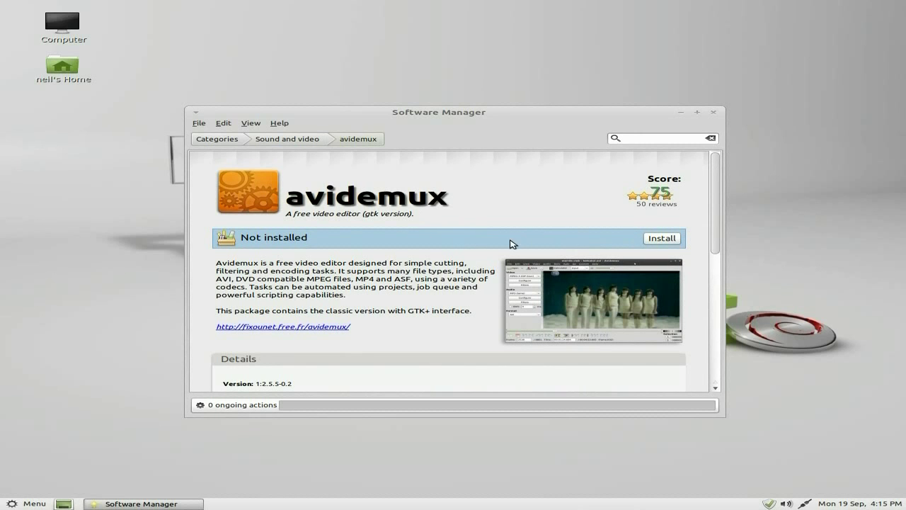
left_click(696, 113)
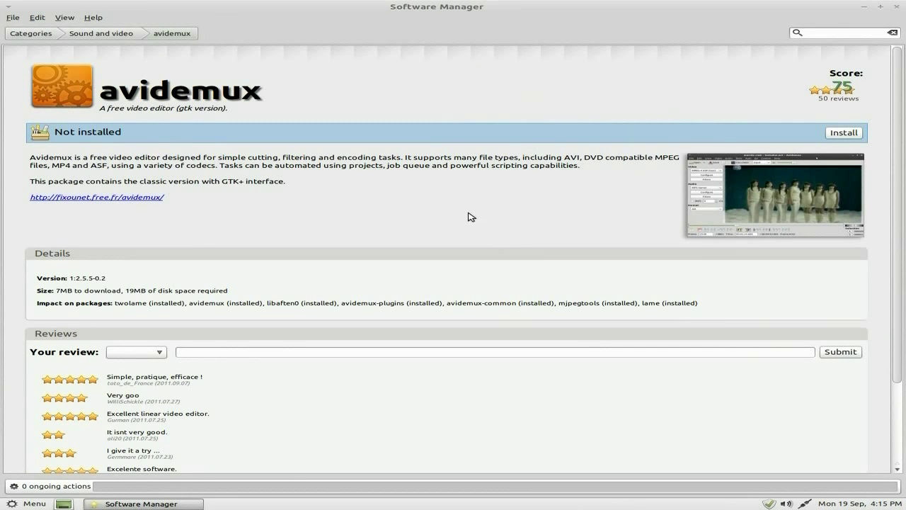
Install the avidemux package and authenticate the installation with the account password.
left_click(838, 134)
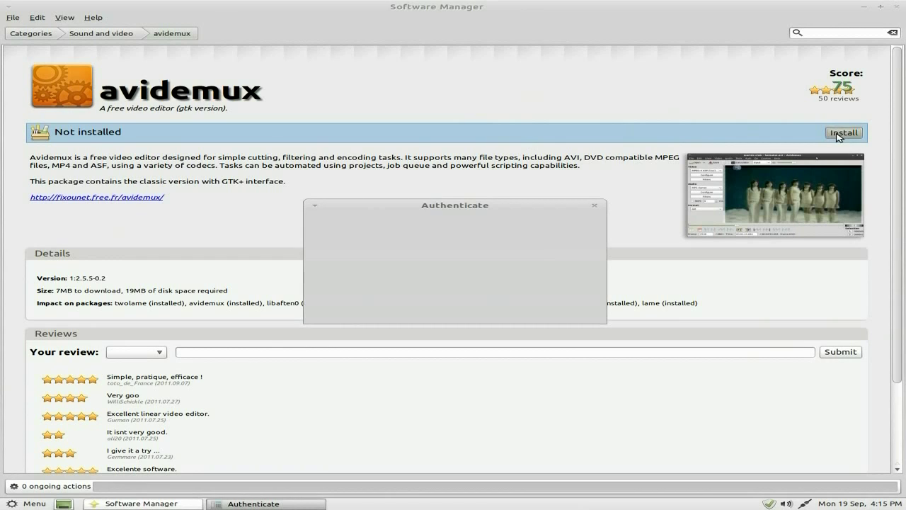
type("•••••••••")
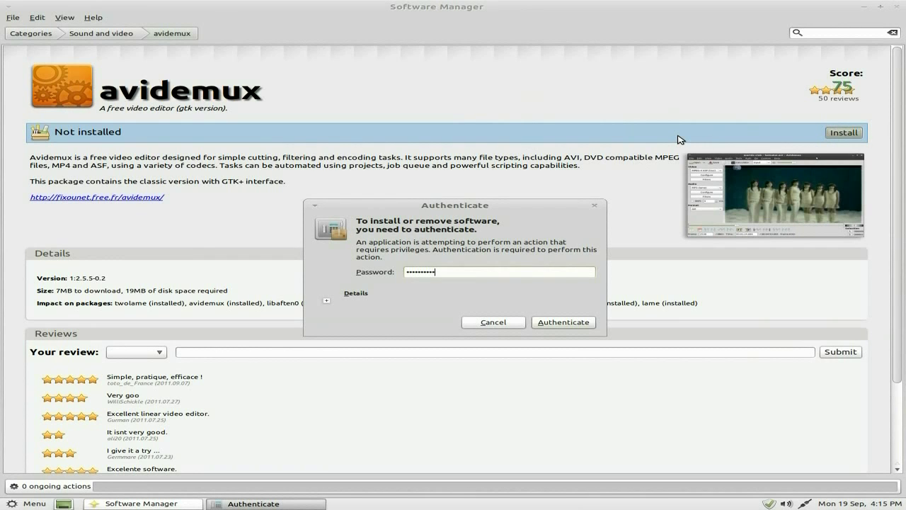
key("Return")
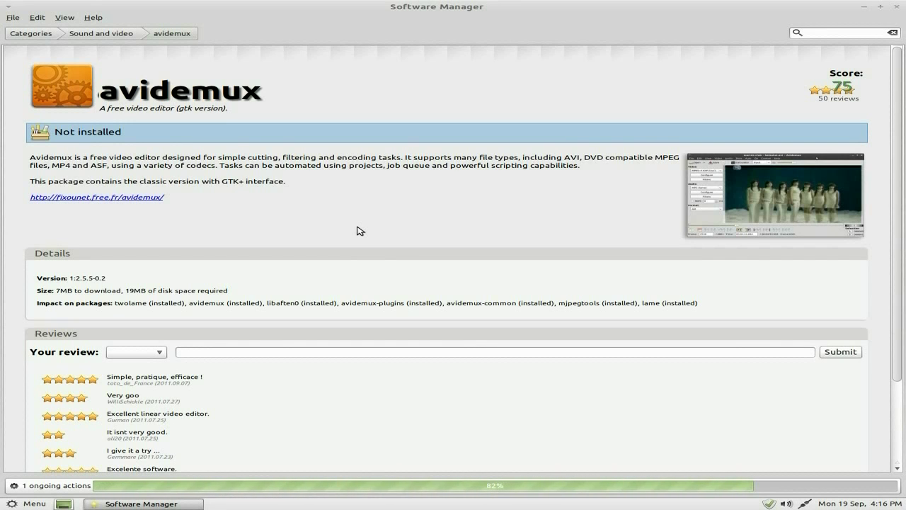
Look over the avidemux details and reviews, restore the Software Manager window to its smaller size and move it aside on the desktop.
scroll(389, 261, "down", 1)
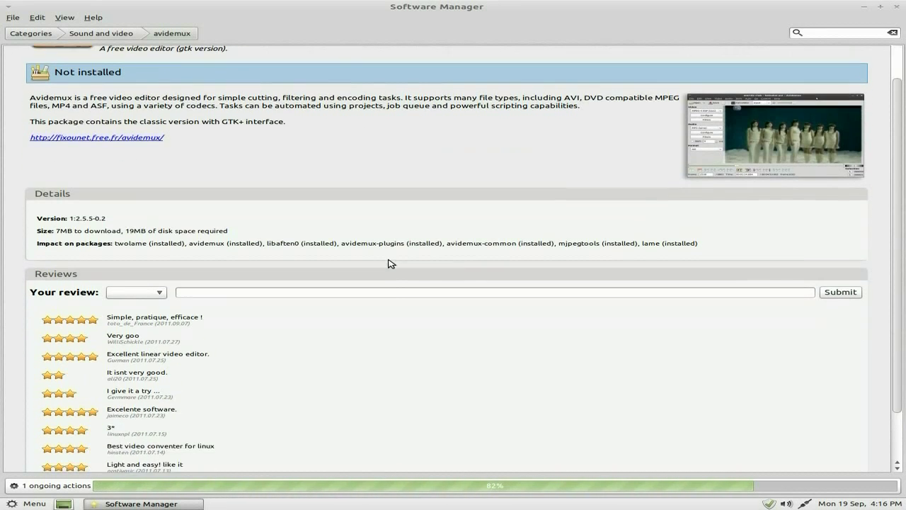
scroll(389, 264, "down", 1)
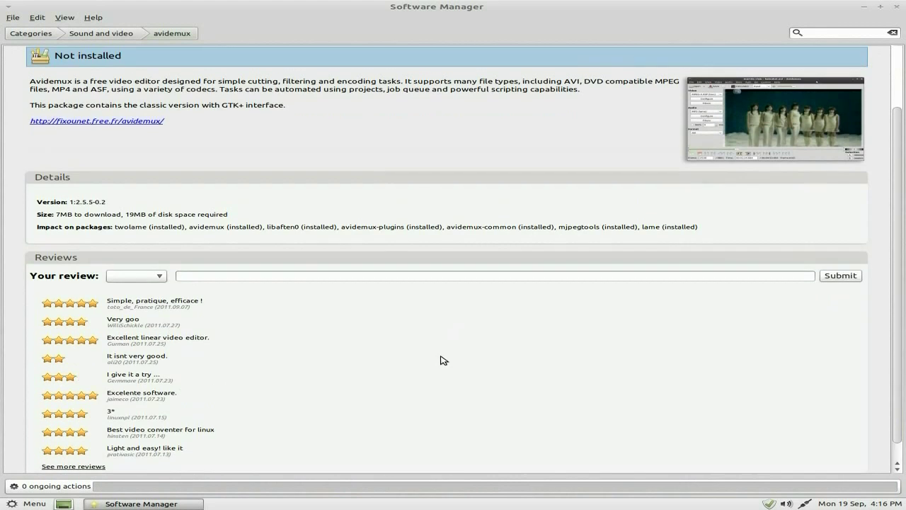
scroll(441, 359, "up", 2)
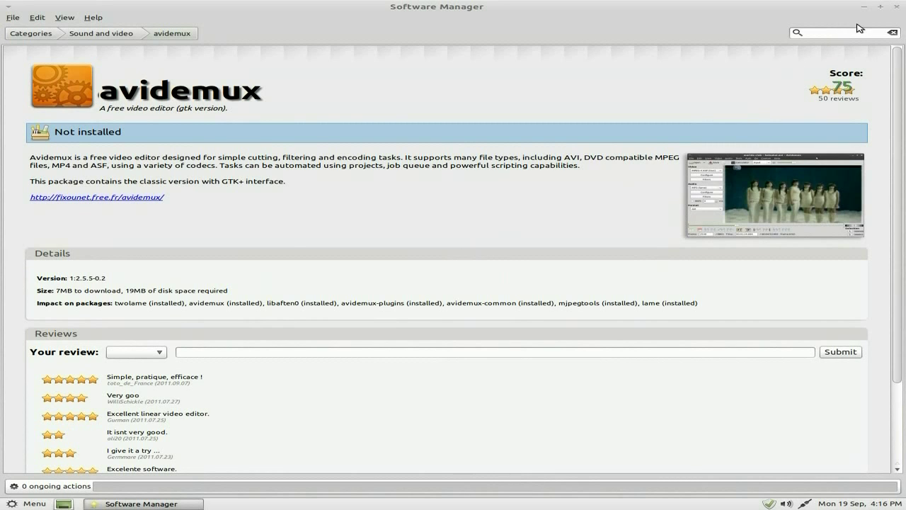
left_click(881, 8)
left_click_drag(543, 105, 676, 18)
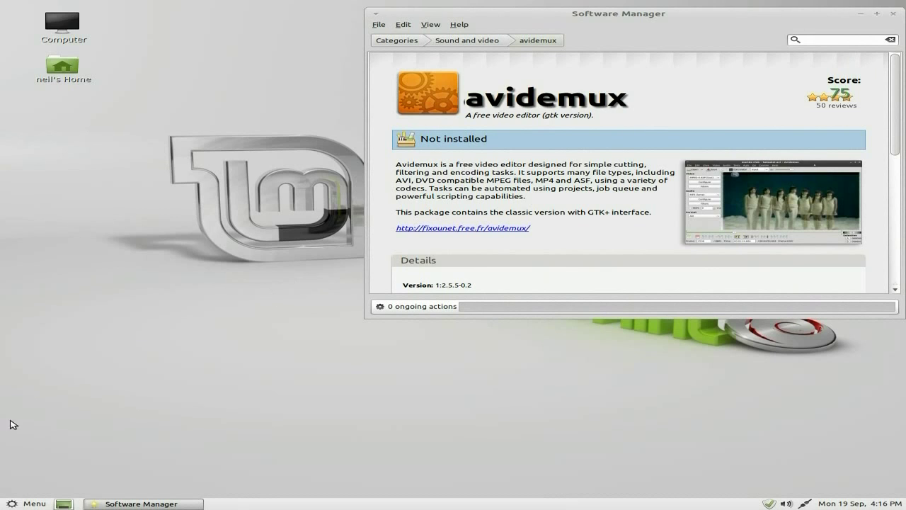
Open the Control Centre and look through its groups of settings, from Personal to System.
left_click(28, 503)
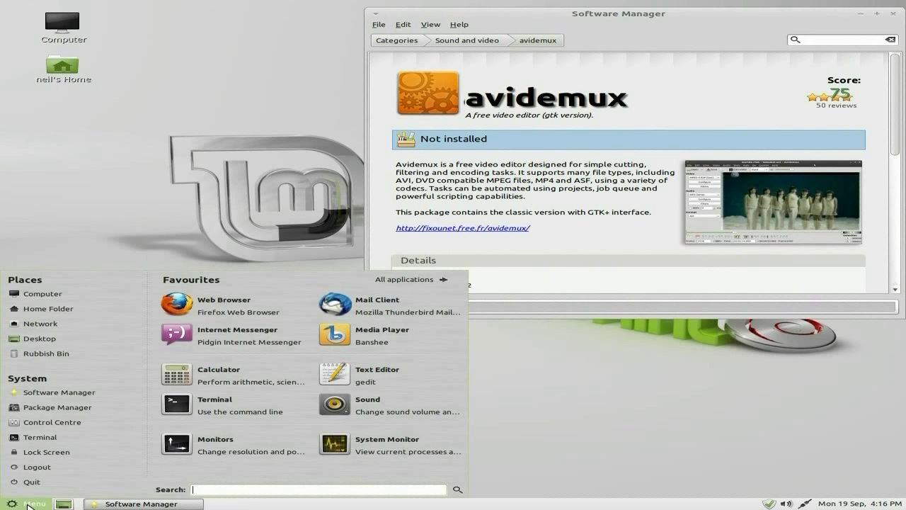
left_click(52, 423)
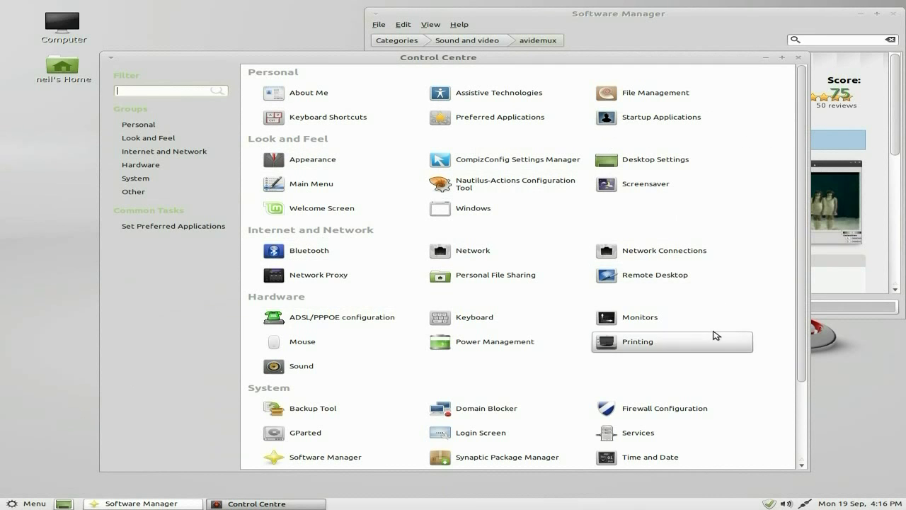
scroll(714, 336, "down", 3)
scroll(738, 291, "up", 3)
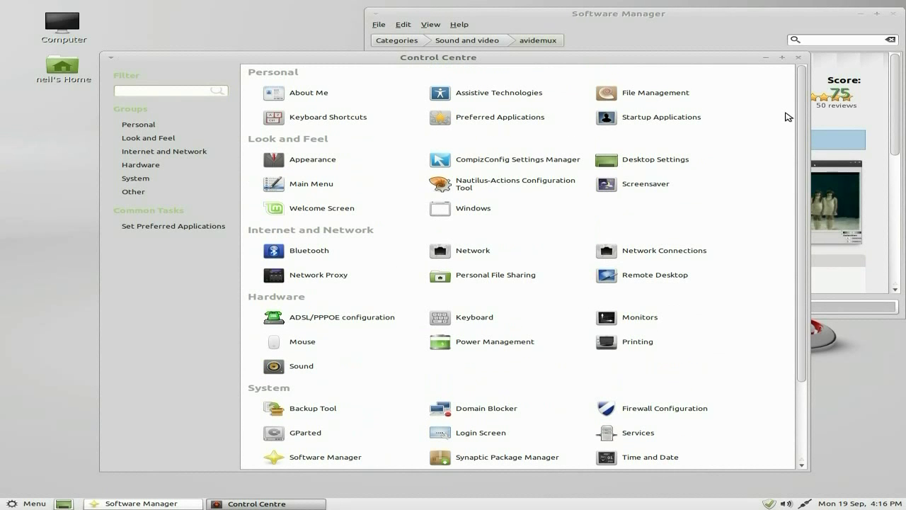
Close the Control Centre and Software Manager windows to return to the empty desktop.
left_click(798, 57)
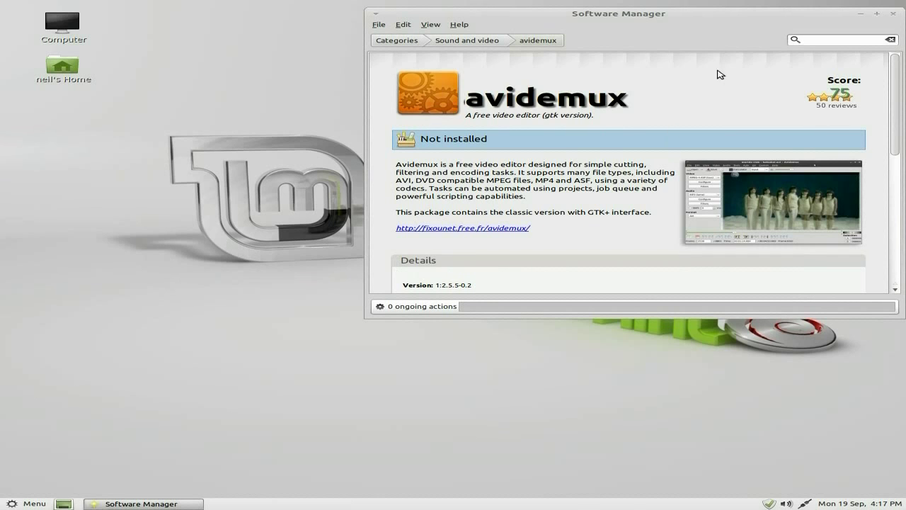
left_click_drag(689, 16, 554, 41)
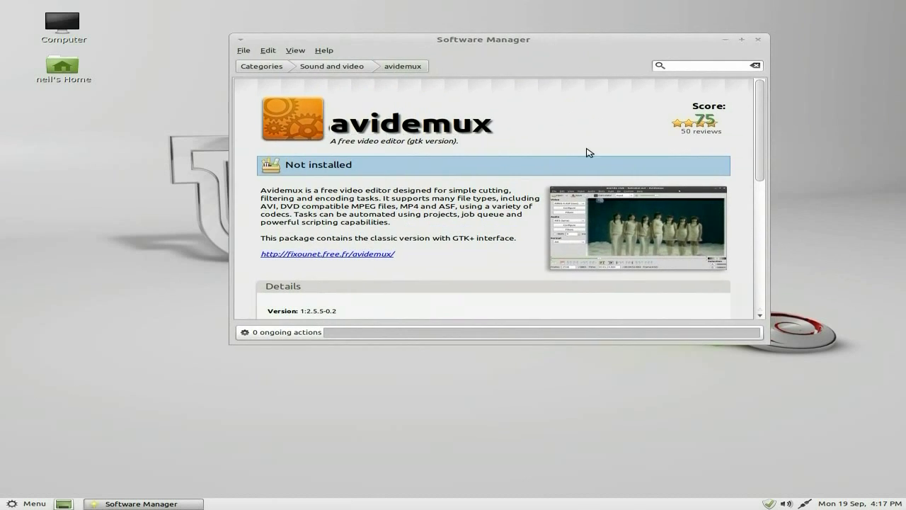
left_click(758, 41)
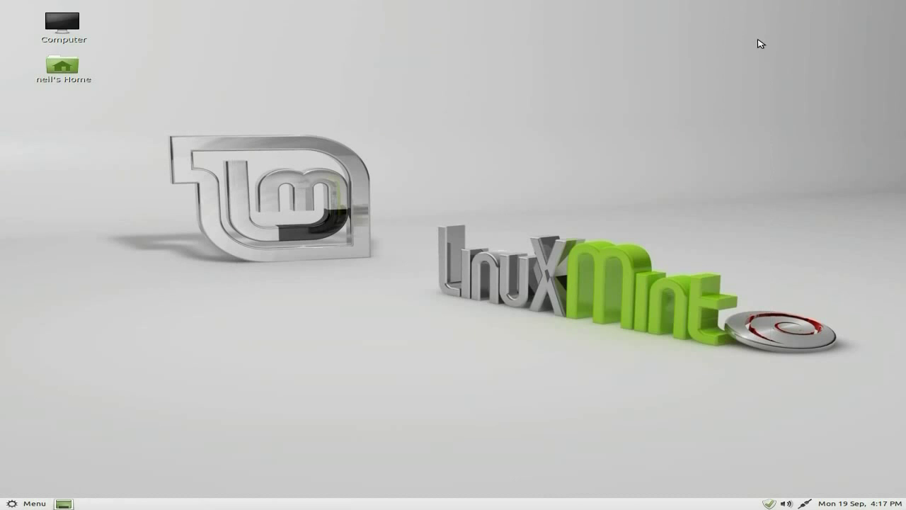
Launch Avidemux (GTK+) from the Sound & Video applications, view its main window and close it.
left_click(32, 499)
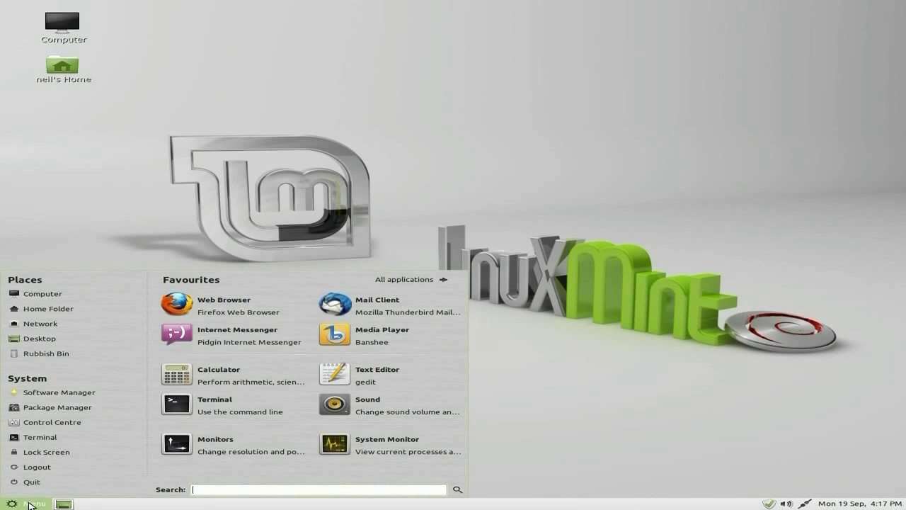
left_click(377, 282)
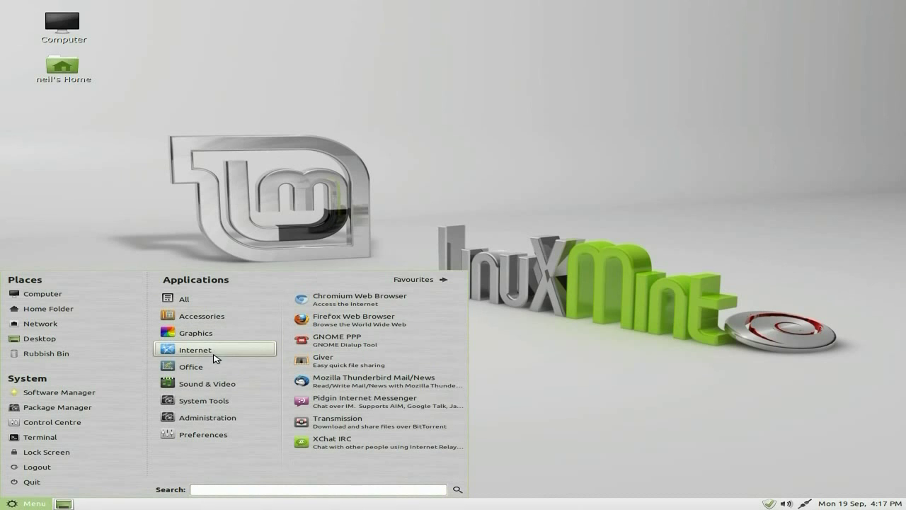
mouse_move(214, 383)
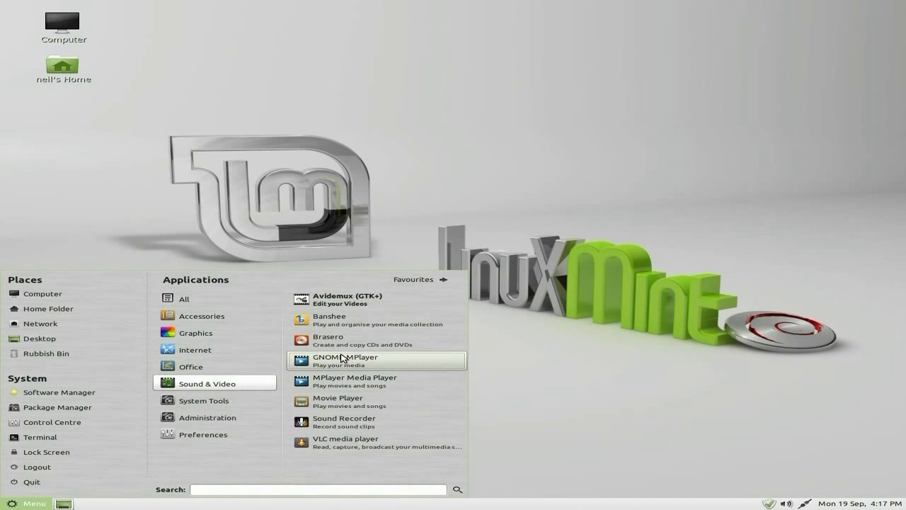
left_click(347, 301)
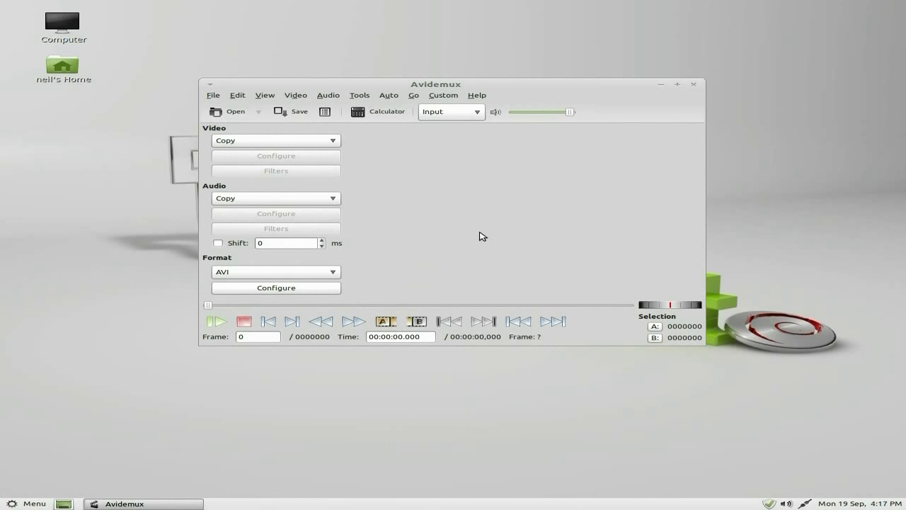
left_click(693, 84)
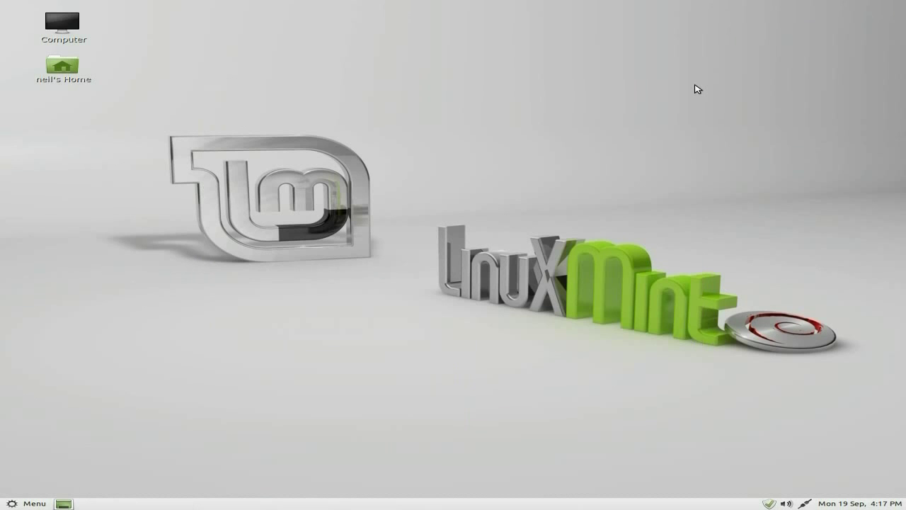